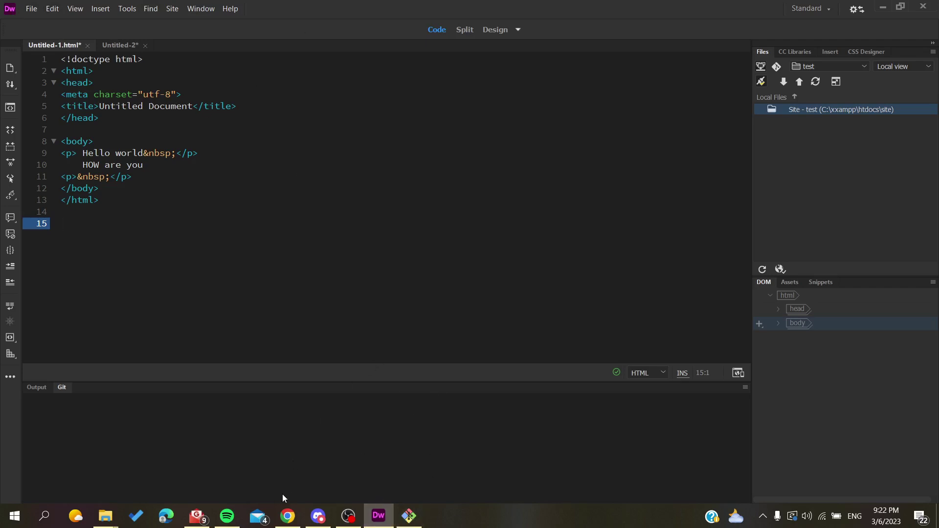
Switch to Chrome, search Google for "git client" and open the Git SCM GUI Clients page
{"action": "left_click", "coordinate": [287, 516]}
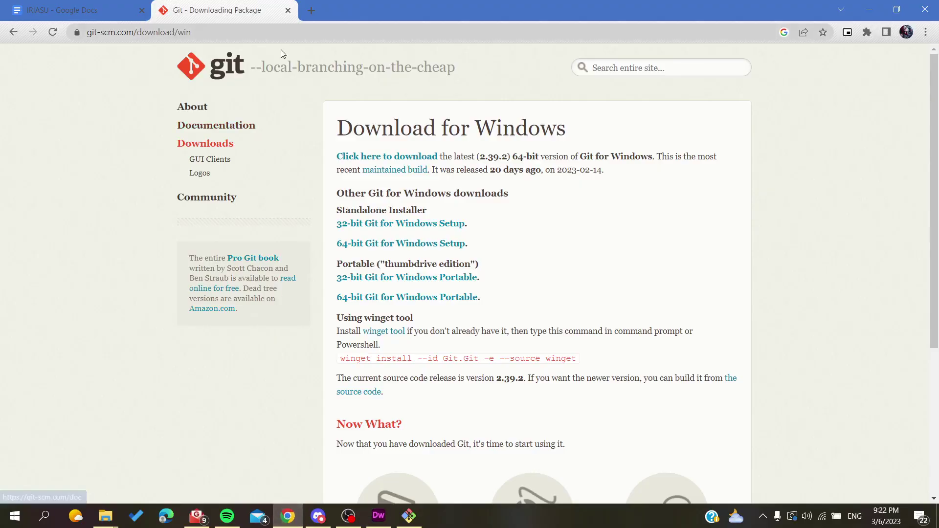
{"action": "left_click", "coordinate": [220, 36]}
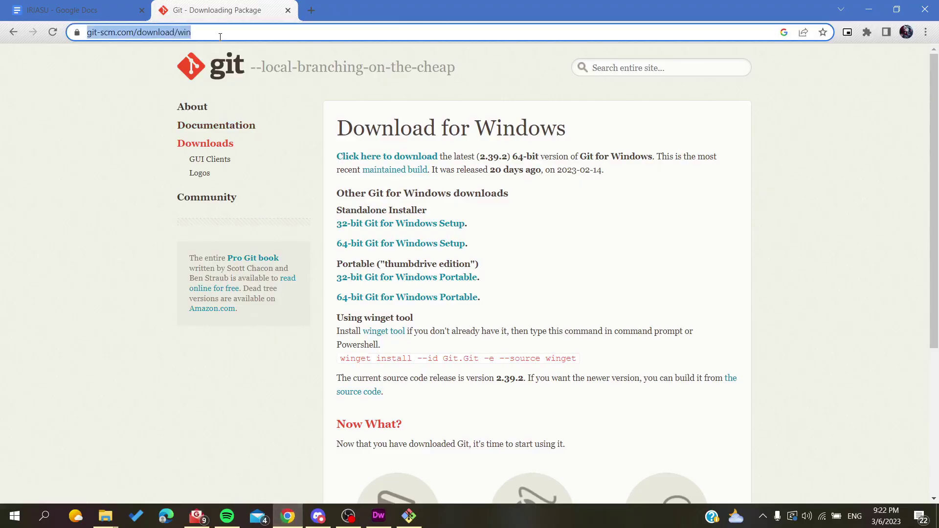
{"action": "type", "text": "git cli"}
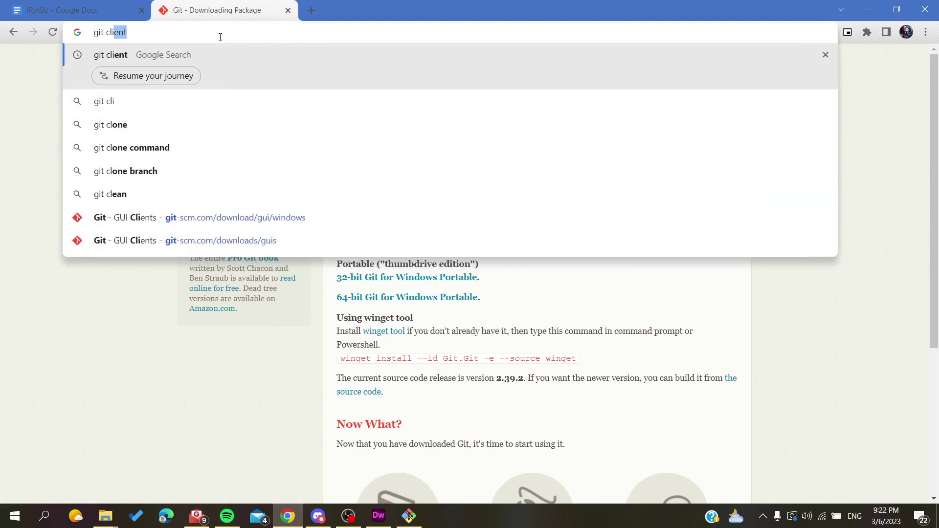
{"action": "type", "text": "ent"}
{"action": "key", "text": "Return"}
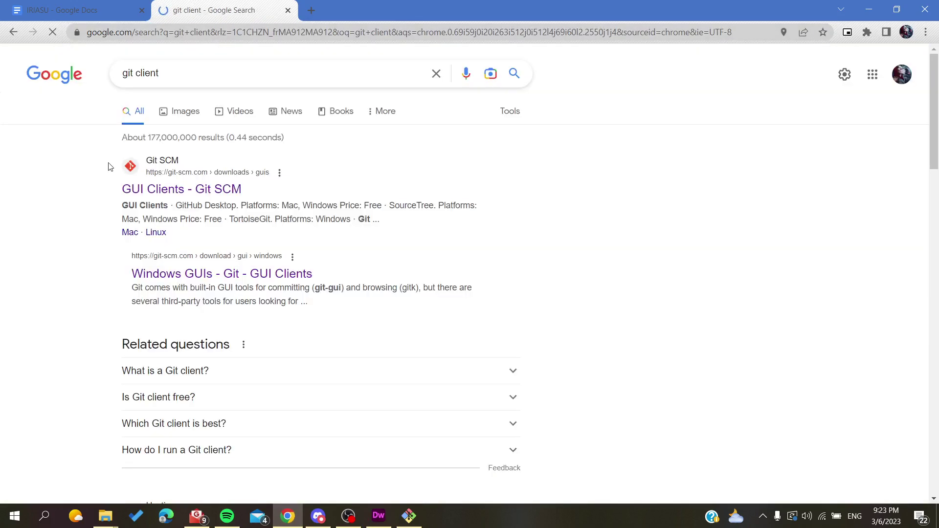
{"action": "left_click", "coordinate": [155, 189]}
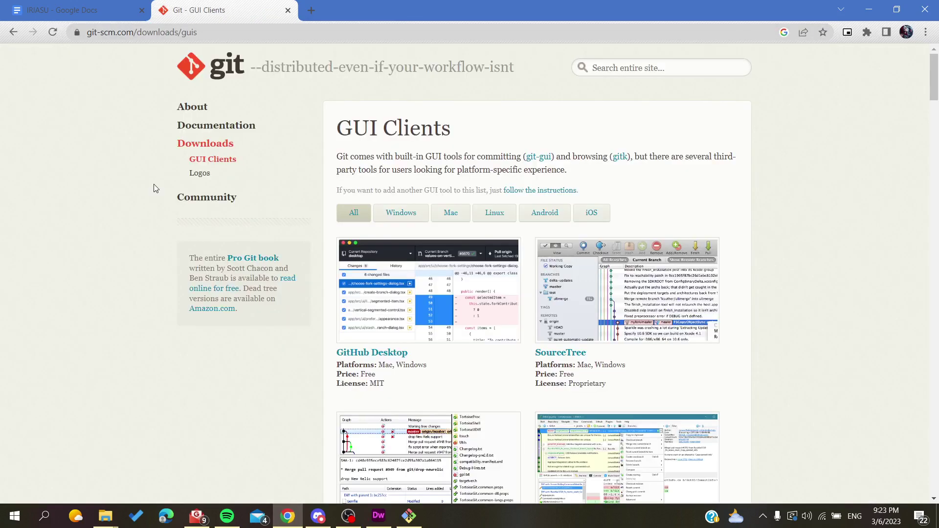
Go to the Git home page and open its download page for Windows
{"action": "left_click", "coordinate": [217, 80]}
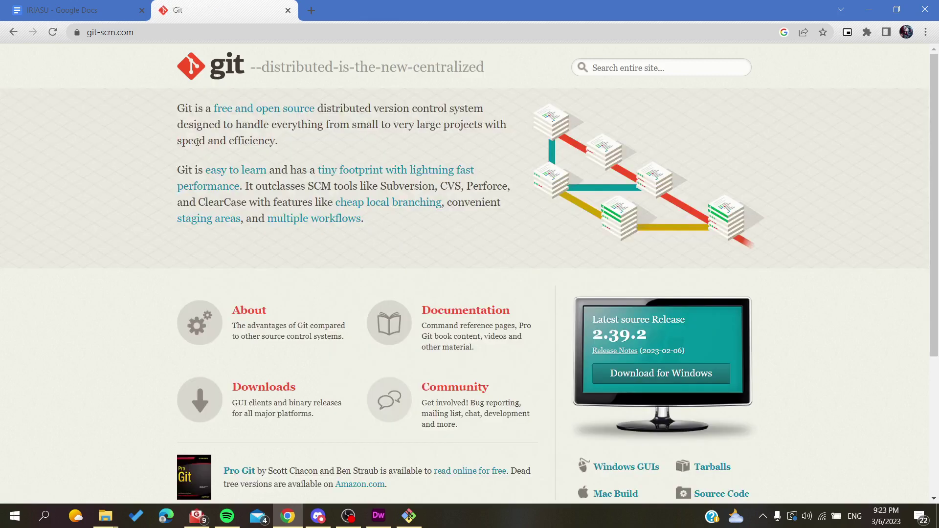
{"action": "left_click", "coordinate": [248, 391]}
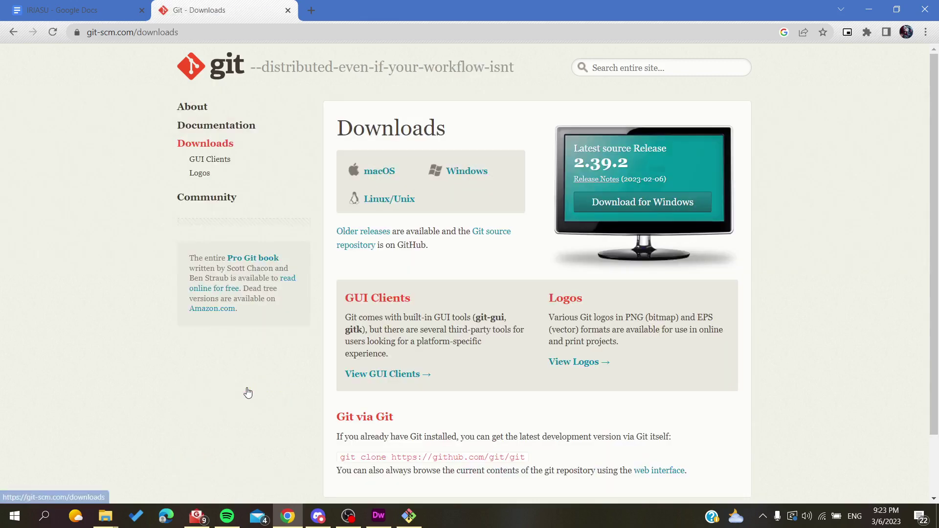
{"action": "left_click", "coordinate": [450, 171]}
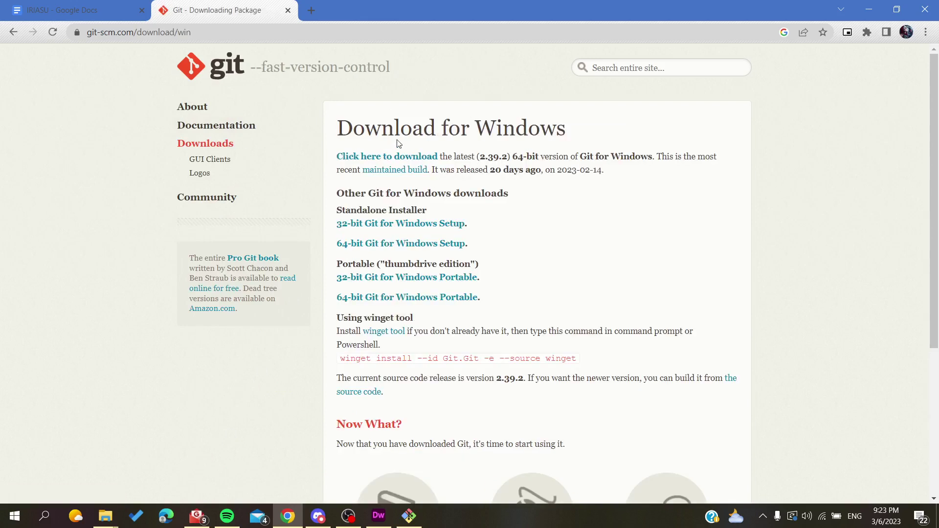
Load github.com in a new browser tab and close the Git download tab
{"action": "left_click", "coordinate": [309, 6]}
{"action": "middle_click", "coordinate": [215, 16]}
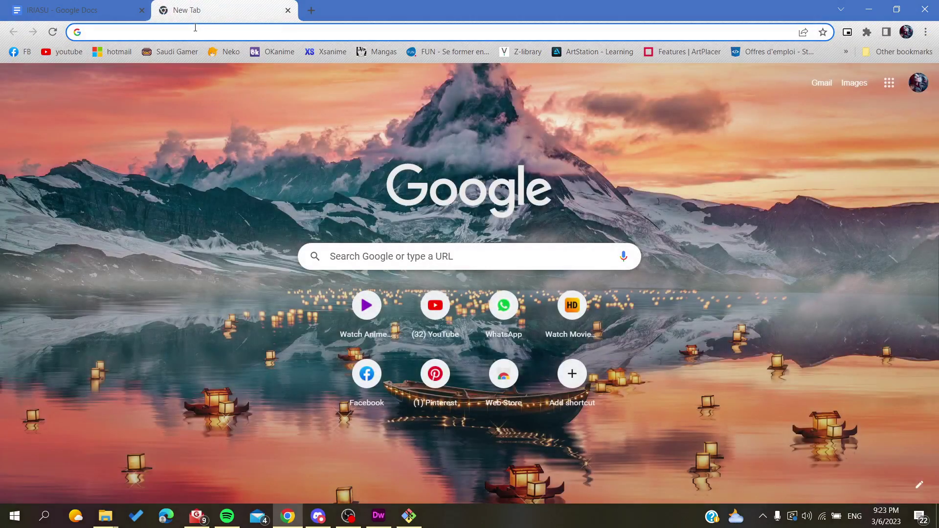
{"action": "type", "text": "github"}
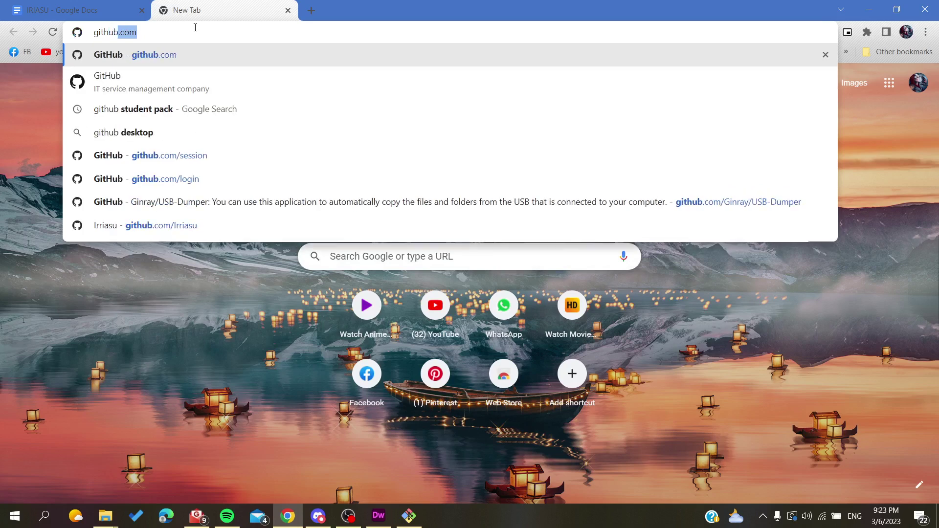
{"action": "key", "text": "Return"}
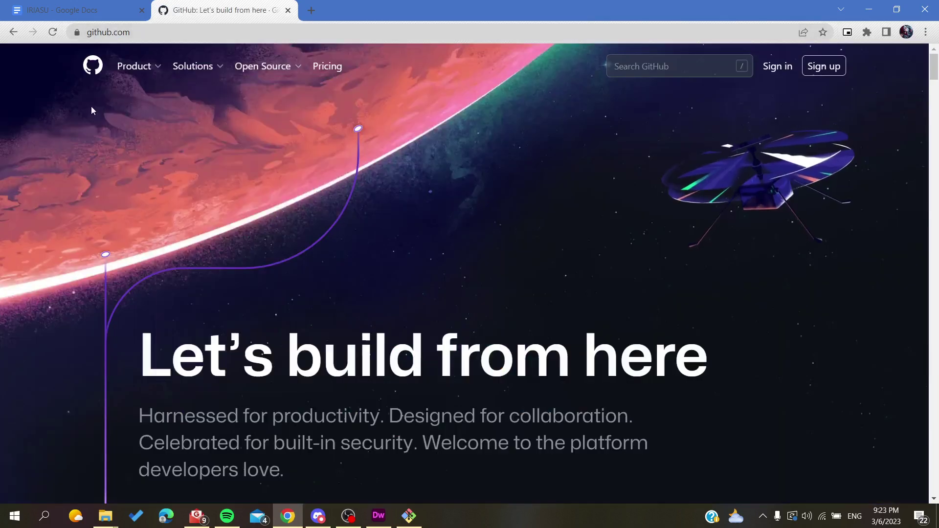
View GitHub's account sign-up page and switch from it to the sign-in page for existing accounts
{"action": "left_click", "coordinate": [822, 67]}
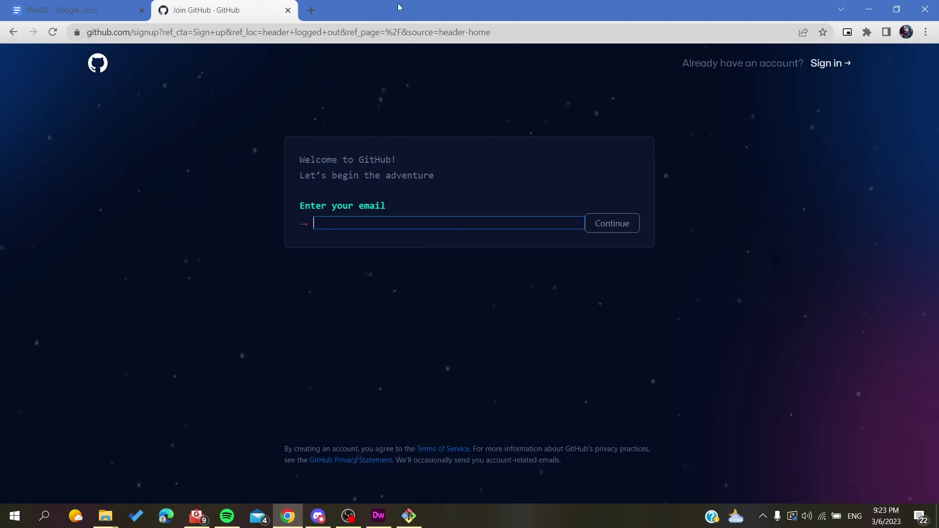
{"action": "left_click", "coordinate": [620, 224]}
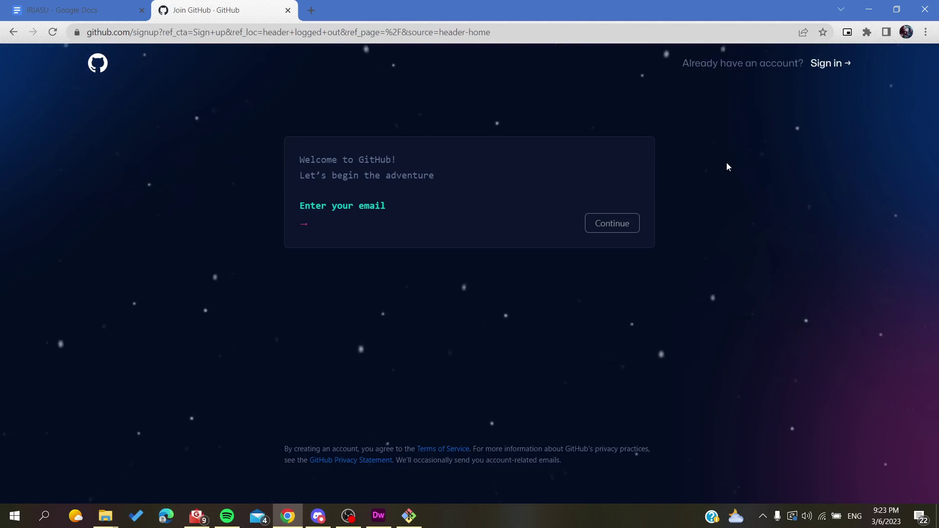
{"action": "left_click", "coordinate": [823, 66]}
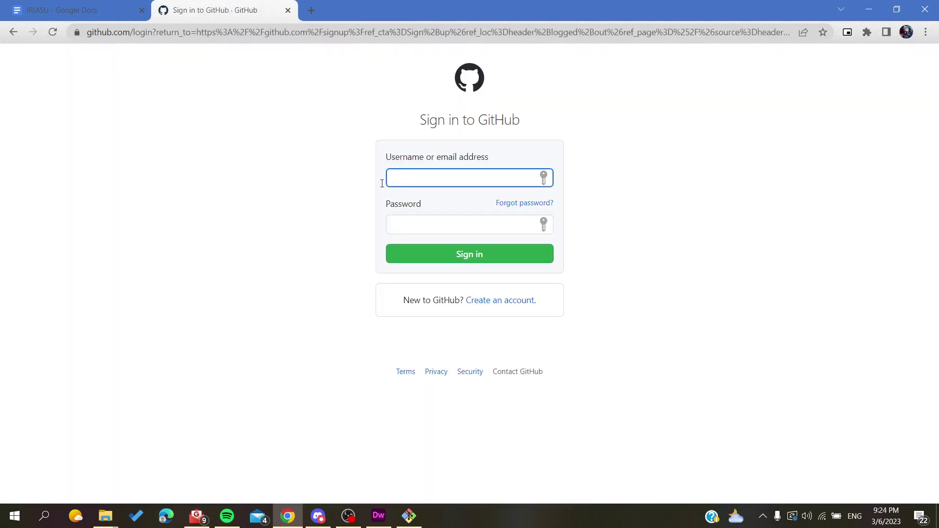
Try to sign in to GitHub with a suggested account e-mail and the account password, and decline saving the password
{"action": "left_click", "coordinate": [416, 182]}
{"action": "left_click", "coordinate": [488, 230]}
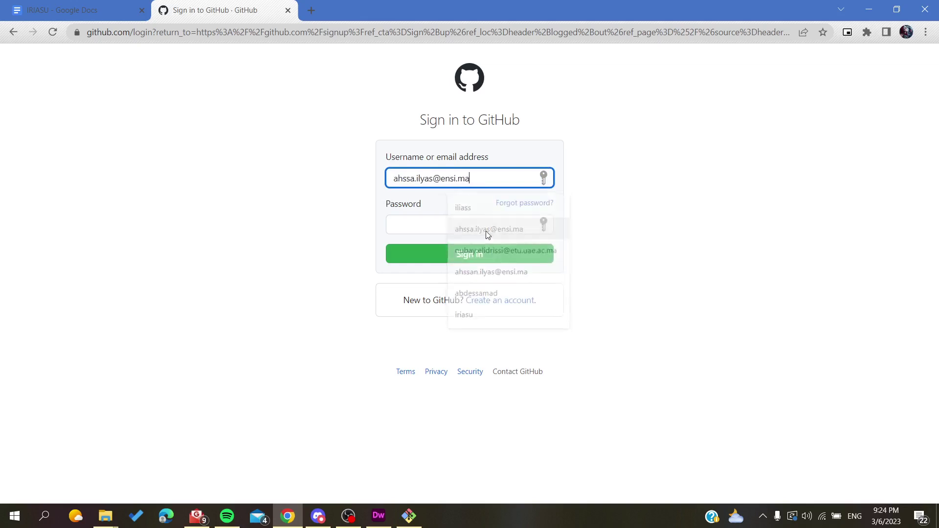
{"action": "left_click", "coordinate": [449, 223]}
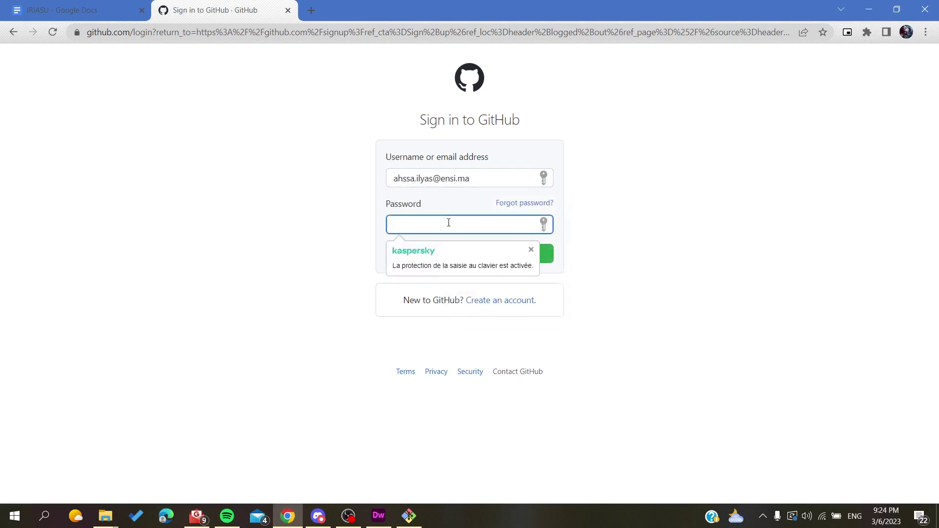
{"action": "type", "text": "•••••"}
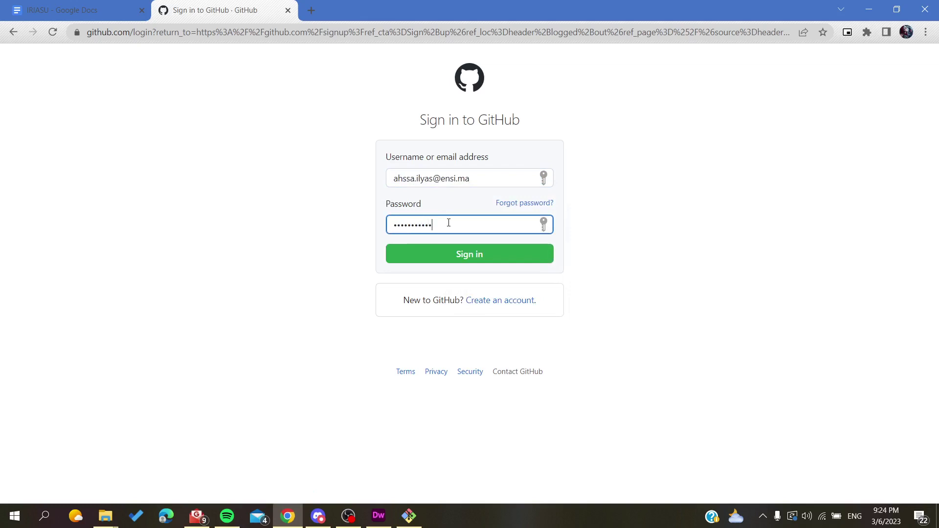
{"action": "key", "text": "Return"}
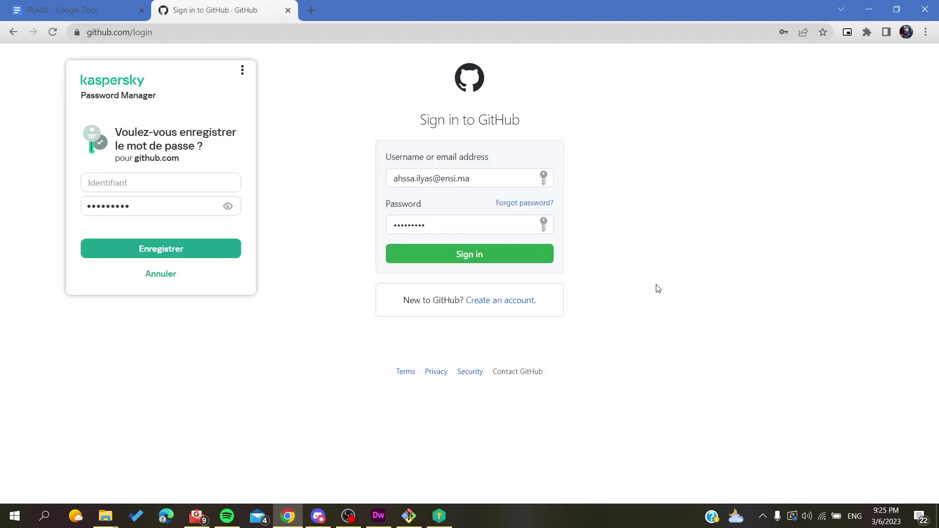
{"action": "left_click", "coordinate": [489, 253]}
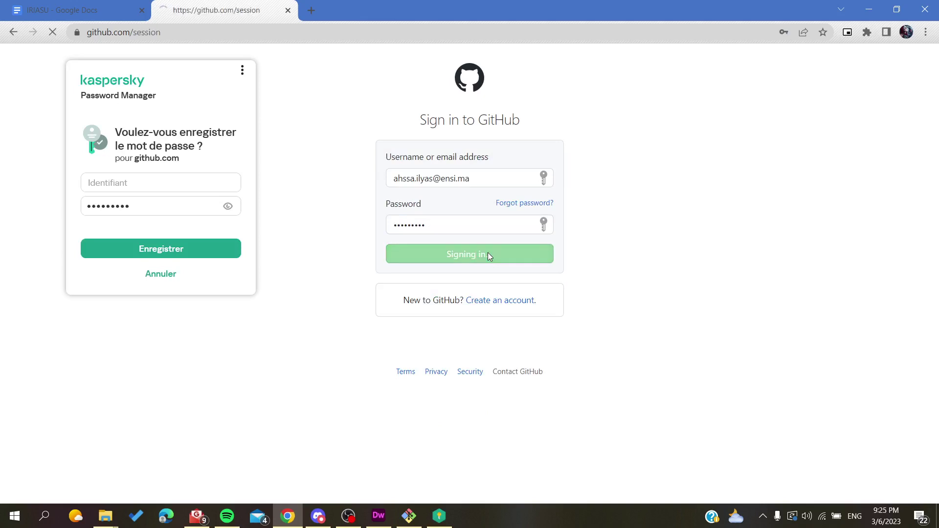
{"action": "left_click", "coordinate": [156, 275]}
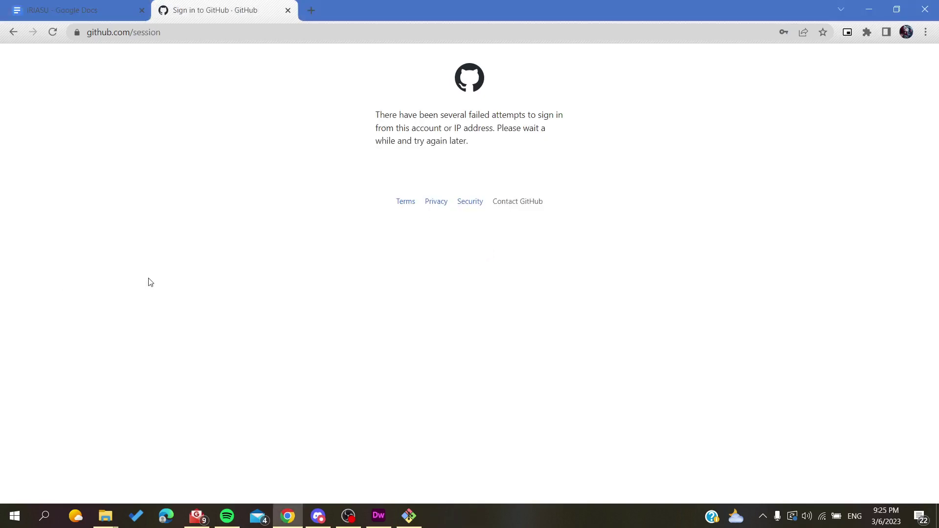
Return to the sign-in form, sign in with the corrected account e-mail and the account password, and decline saving the password
{"action": "left_click", "coordinate": [16, 36]}
{"action": "left_click", "coordinate": [440, 174]}
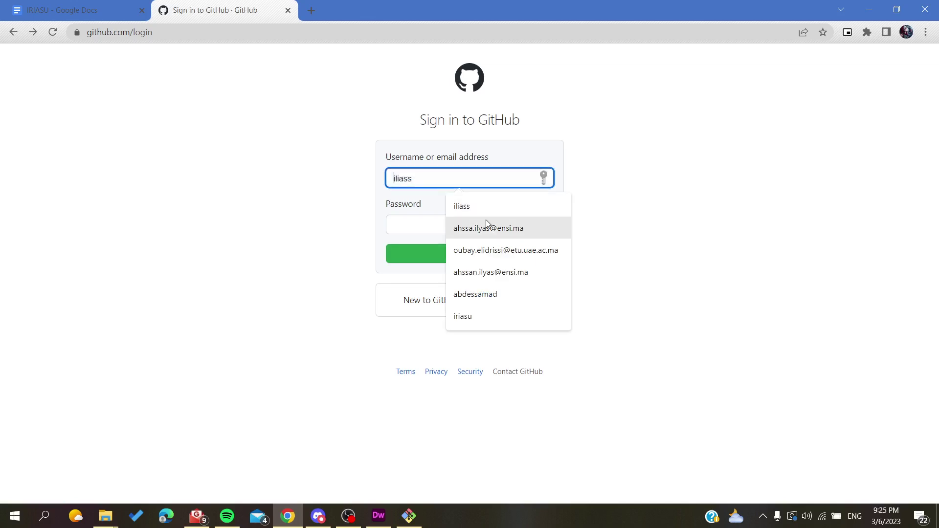
{"action": "left_click", "coordinate": [504, 238]}
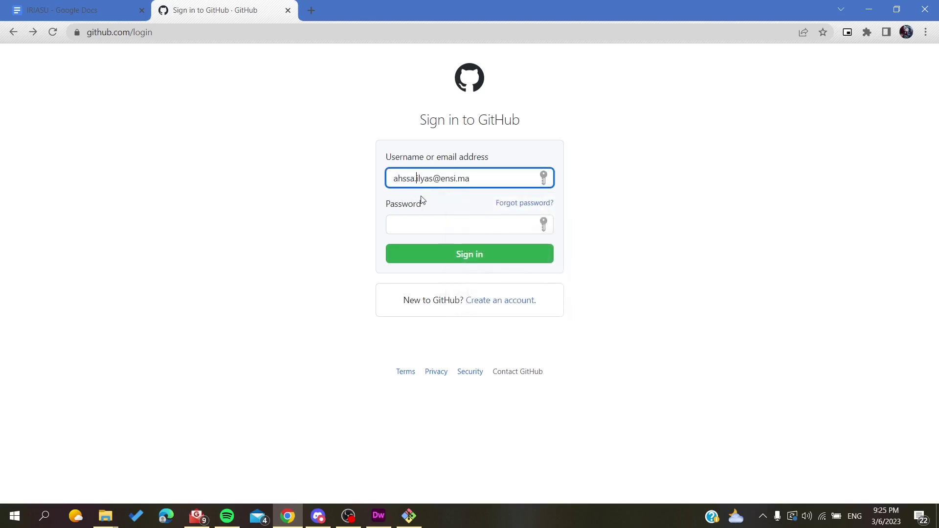
{"action": "type", "text": "n"}
{"action": "left_click", "coordinate": [423, 220]}
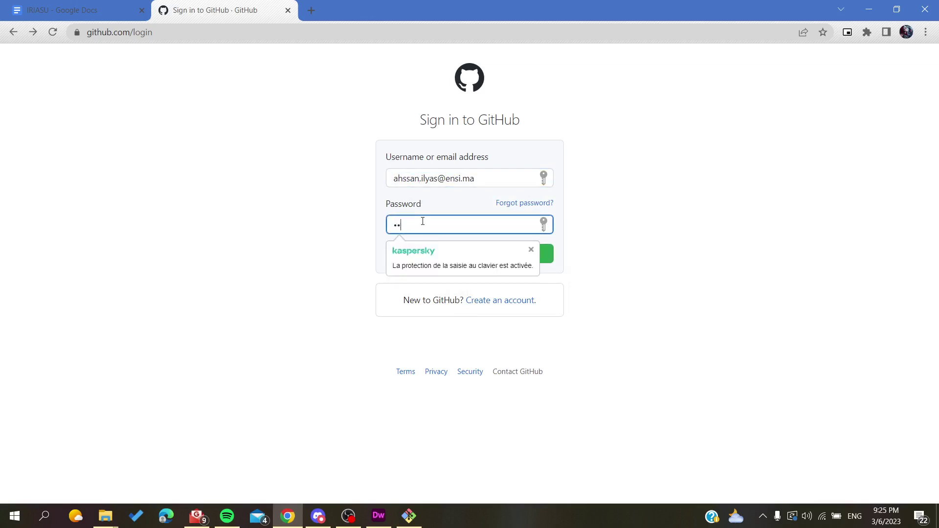
{"action": "type", "text": "•••••••"}
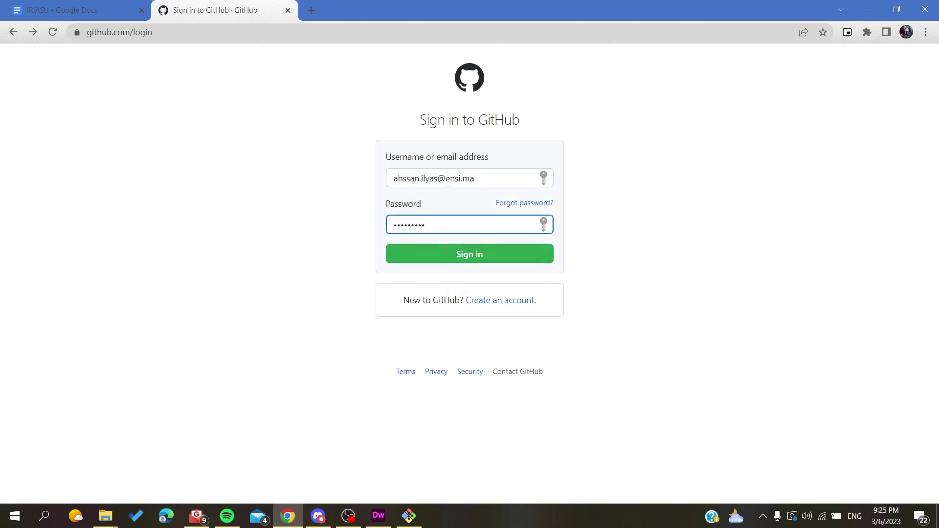
{"action": "left_click", "coordinate": [466, 256]}
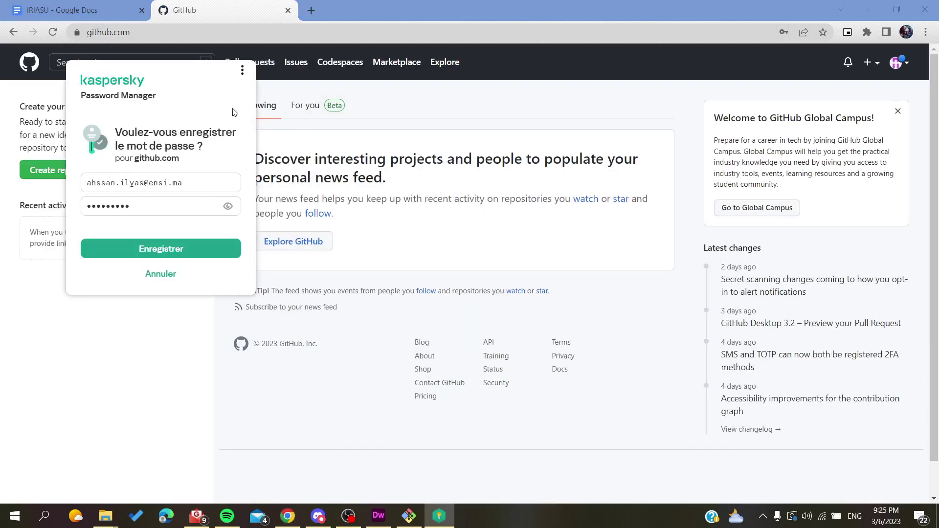
{"action": "left_click", "coordinate": [161, 274]}
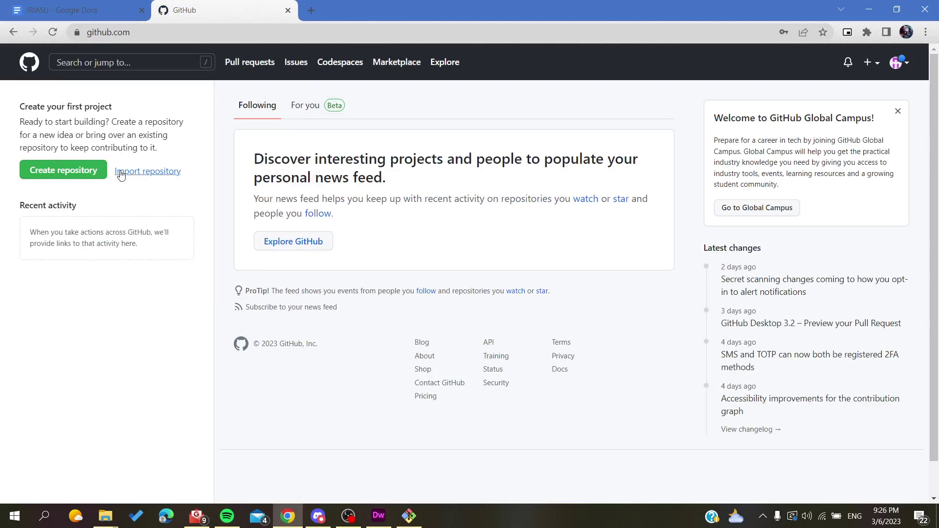
Create a public GitHub repository named Rep1 with the default options and copy its page address
{"action": "left_click", "coordinate": [50, 175]}
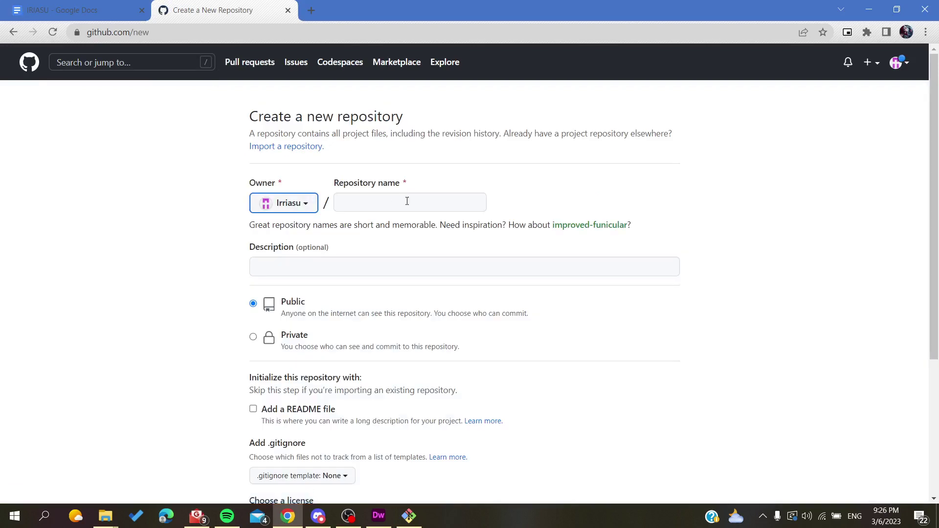
{"action": "left_click", "coordinate": [374, 203]}
{"action": "type", "text": "RE"}
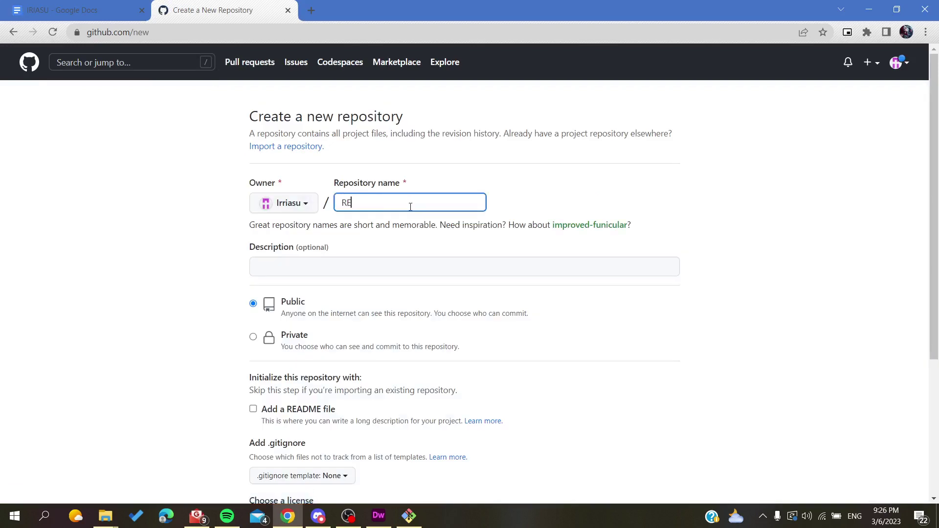
{"action": "type", "text": "p"}
{"action": "key", "text": "BackSpace"}
{"action": "type", "text": "ep1"}
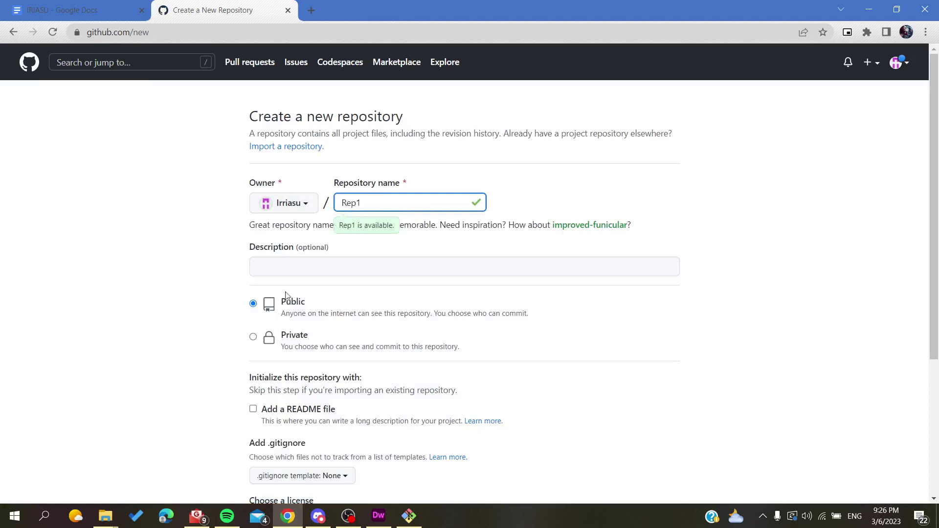
{"action": "left_click", "coordinate": [185, 325]}
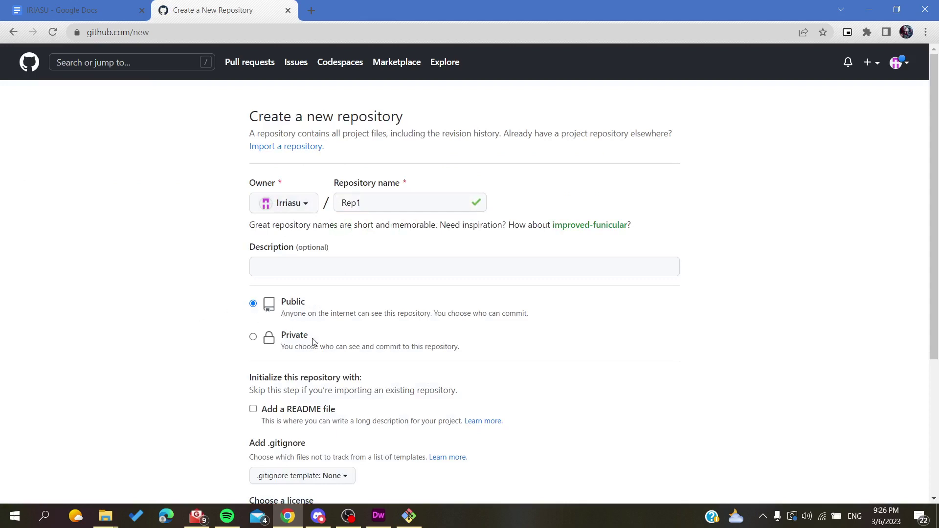
{"action": "scroll", "coordinate": [333, 354], "scroll_direction": "down", "scroll_amount": 3}
{"action": "left_click", "coordinate": [292, 474]}
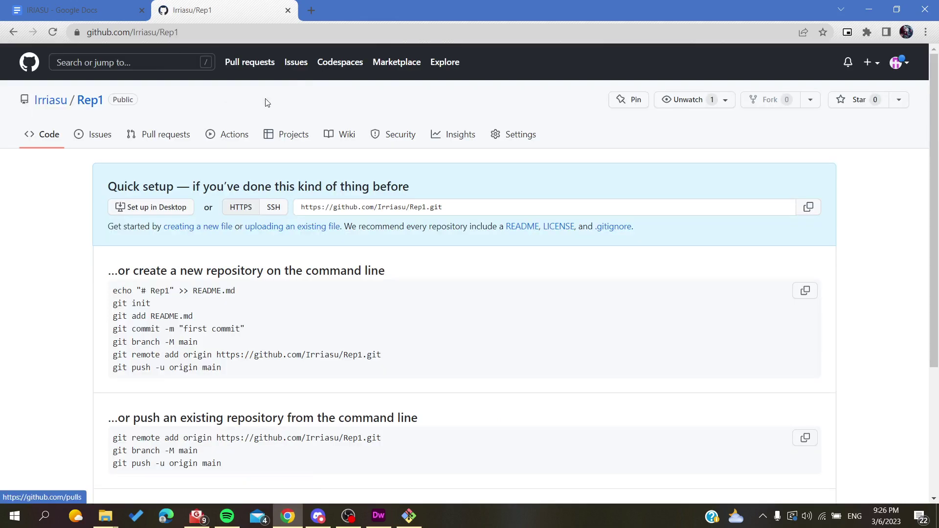
{"action": "left_click", "coordinate": [222, 35]}
{"action": "key", "text": "ctrl+c"}
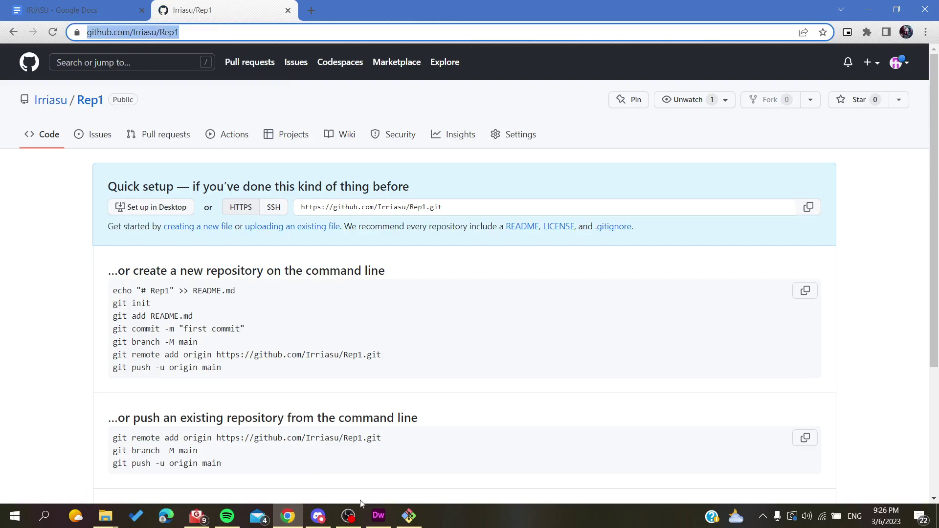
Switch to Dreamweaver, open the setup of the existing site "my site" for editing, and review its name and local folder
{"action": "left_click", "coordinate": [379, 516]}
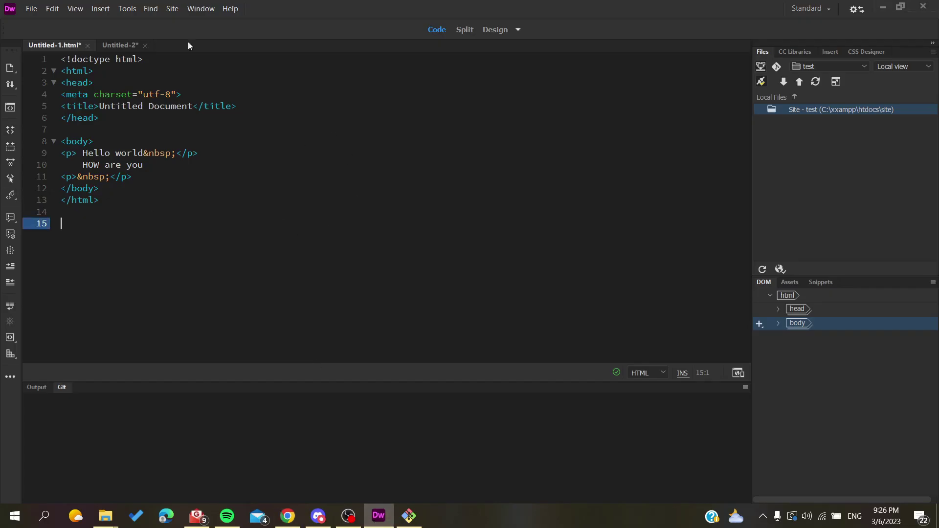
{"action": "left_click", "coordinate": [168, 6]}
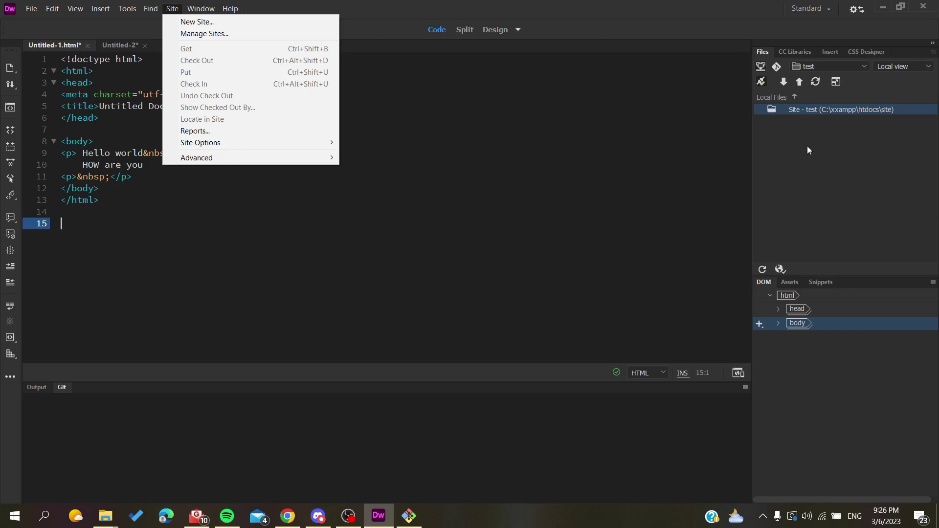
{"action": "left_click", "coordinate": [203, 33]}
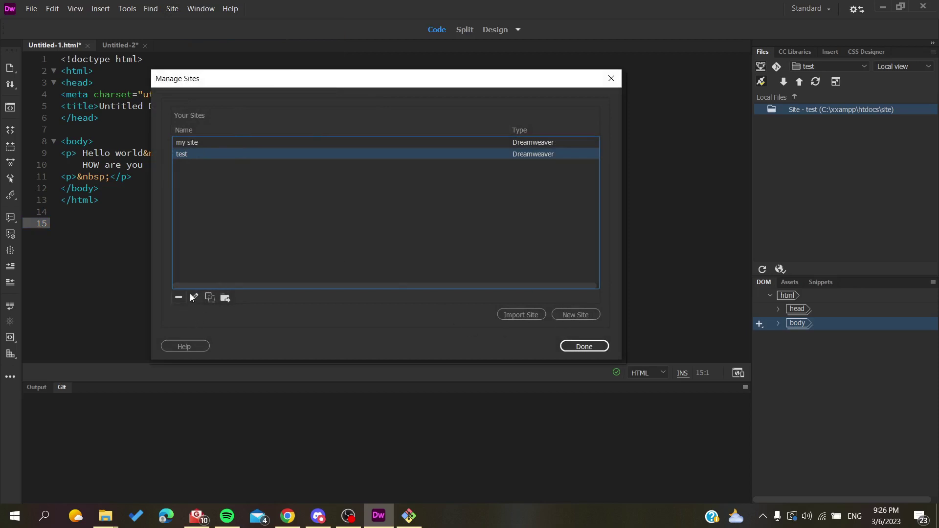
{"action": "double_click", "coordinate": [189, 142]}
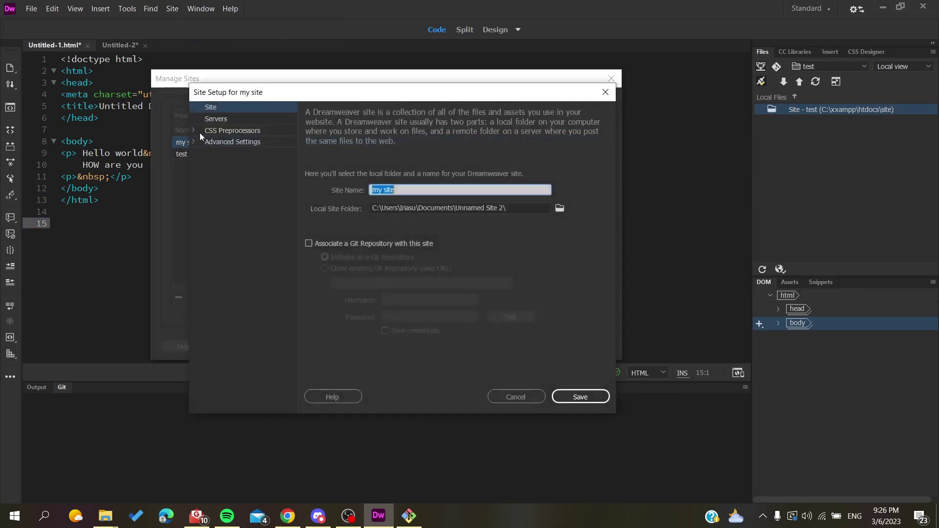
{"action": "left_click", "coordinate": [228, 106]}
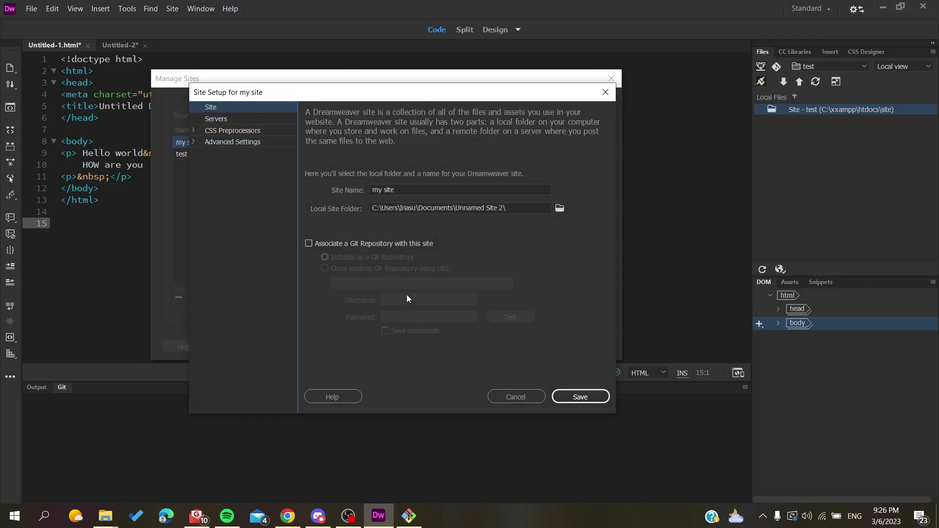
{"action": "left_click_drag", "start_coordinate": [426, 189], "coordinate": [363, 191]}
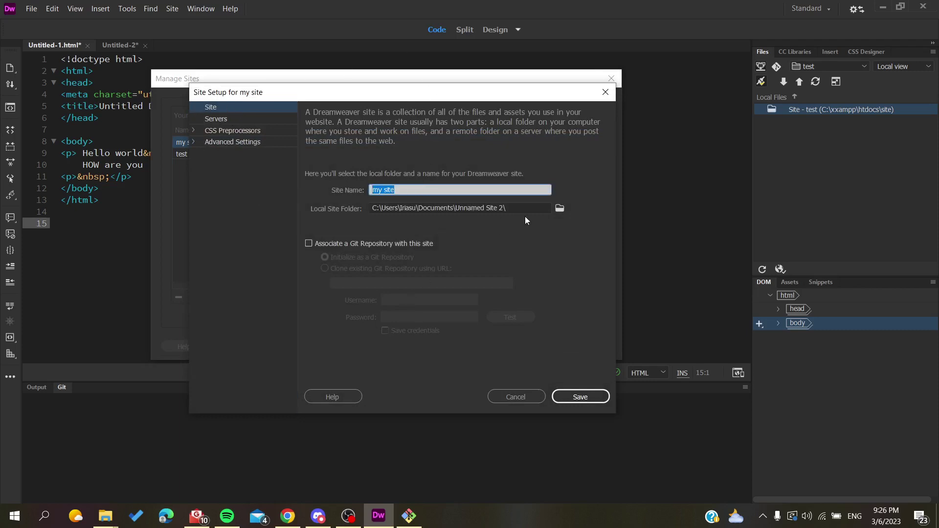
{"action": "key", "text": "Tab"}
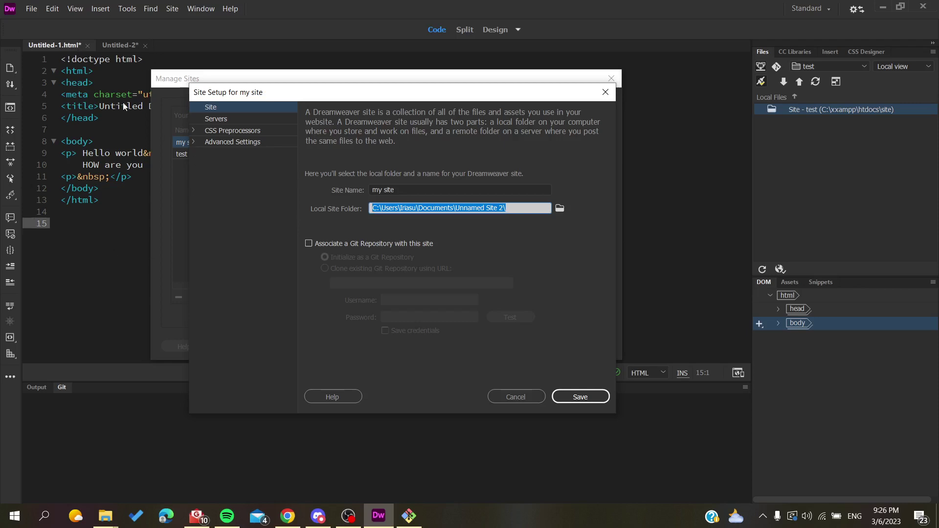
Associate a Git repository with the site by cloning from the copied Rep1 GitHub address, with credentials saved
{"action": "left_click", "coordinate": [309, 244]}
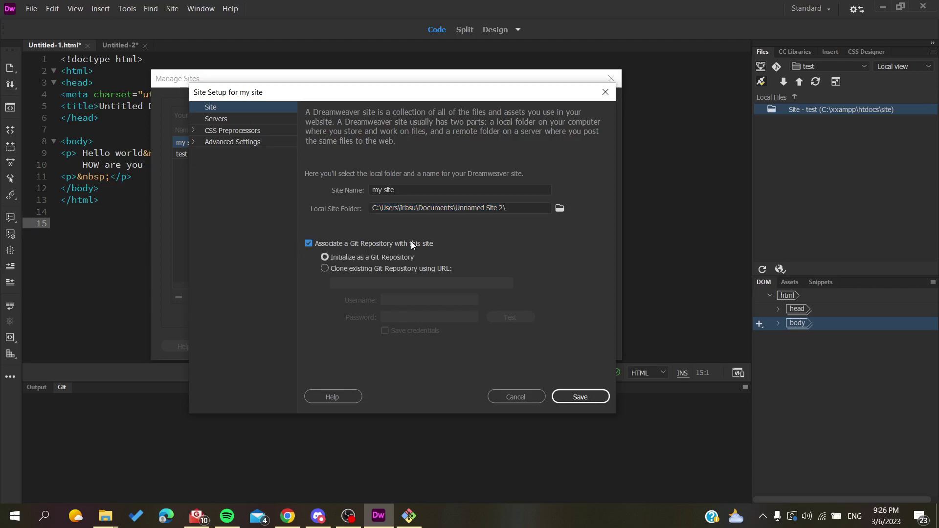
{"action": "left_click", "coordinate": [324, 269]}
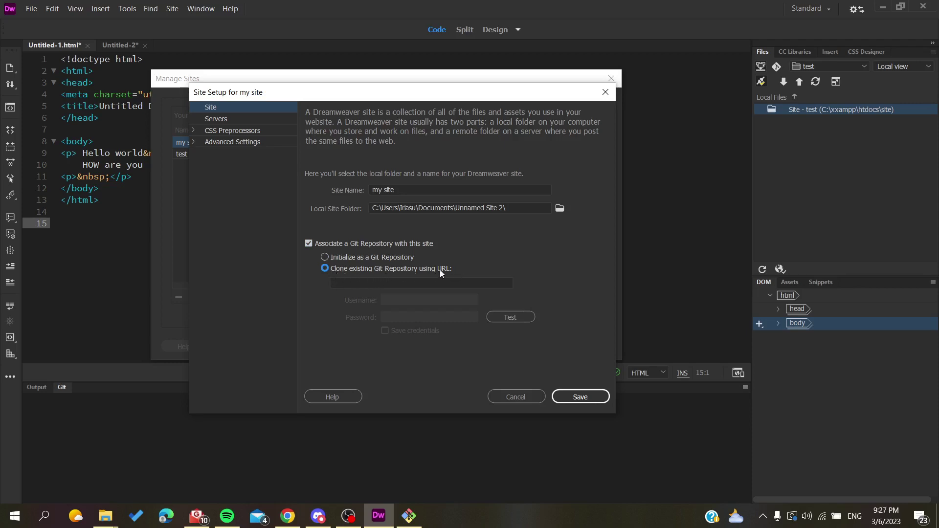
{"action": "left_click", "coordinate": [438, 283]}
{"action": "key", "text": "ctrl+v"}
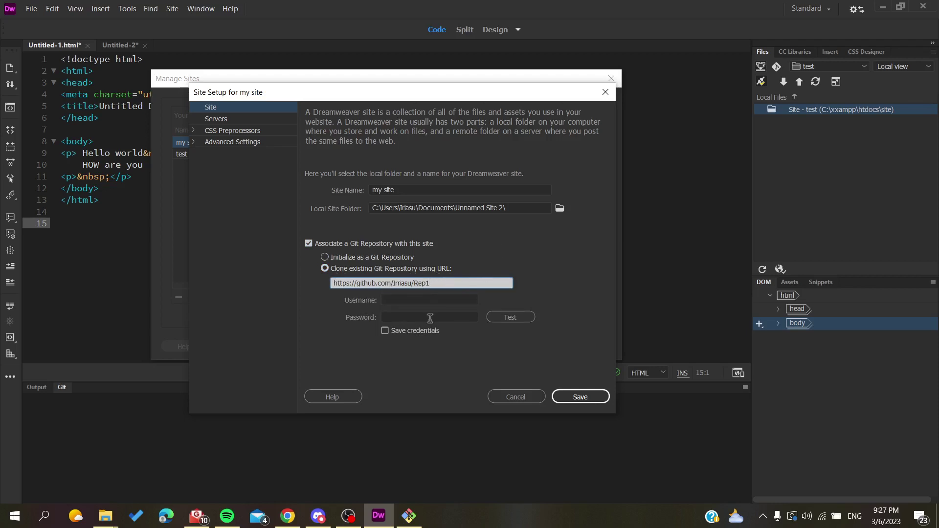
{"action": "left_click", "coordinate": [427, 300]}
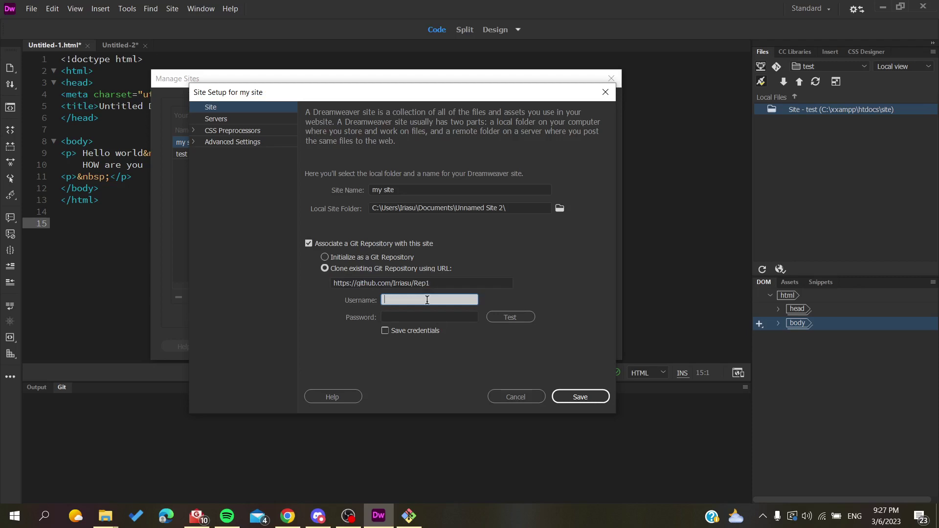
{"action": "left_click", "coordinate": [385, 331]}
Check the Rep1 repository page in Chrome and return to the site setup in Dreamweaver
{"action": "left_click", "coordinate": [288, 516]}
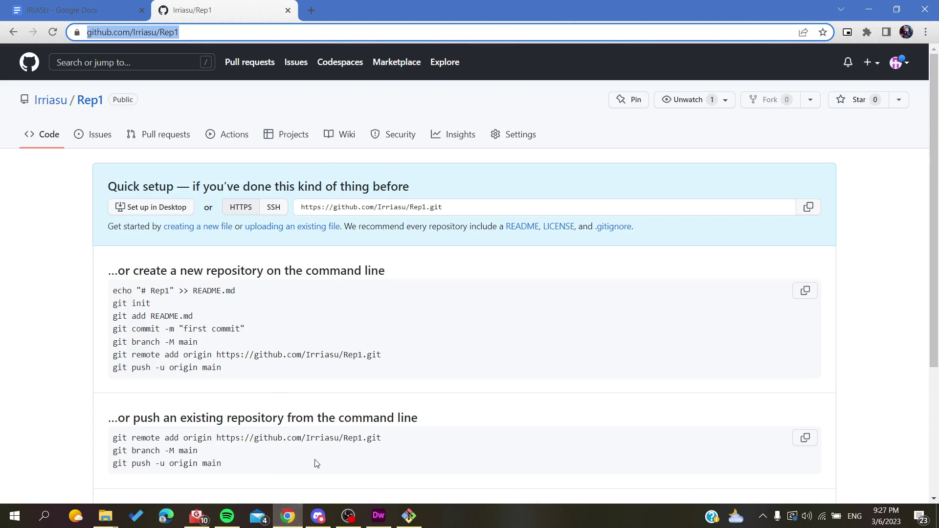
{"action": "left_click", "coordinate": [410, 518]}
{"action": "left_click", "coordinate": [416, 523]}
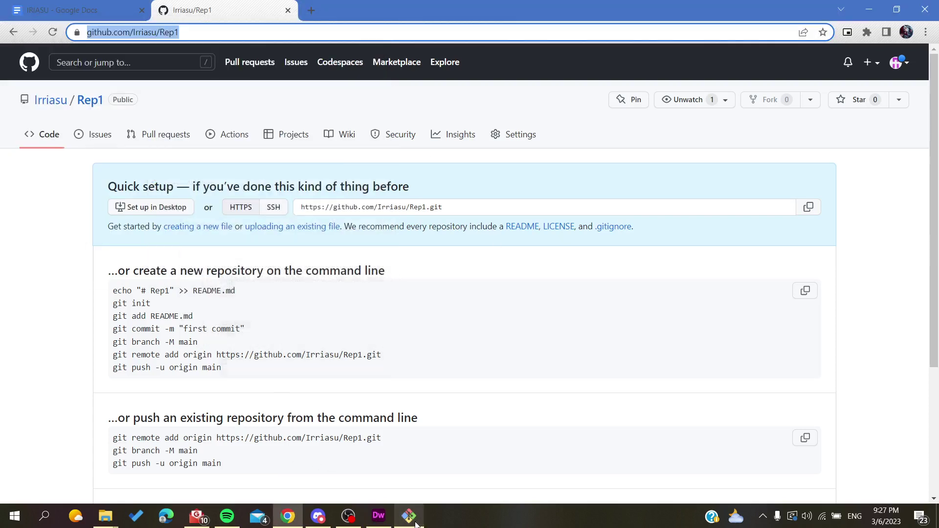
{"action": "left_click", "coordinate": [378, 516]}
Enter the GitHub username and account password, test the remote connection, and save the site setup
{"action": "left_click", "coordinate": [400, 299]}
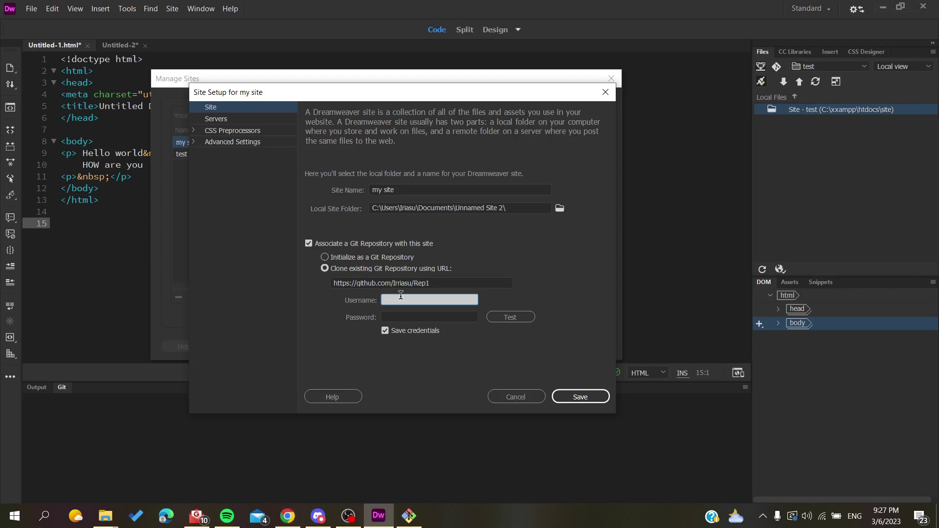
{"action": "type", "text": "irriasu"}
{"action": "key", "text": "Tab"}
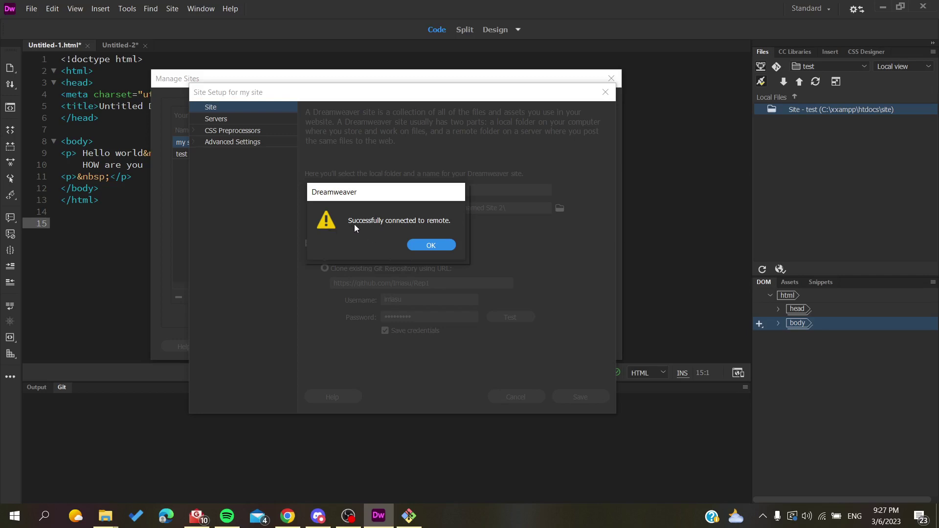
{"action": "left_click", "coordinate": [429, 244]}
{"action": "left_click", "coordinate": [582, 399]}
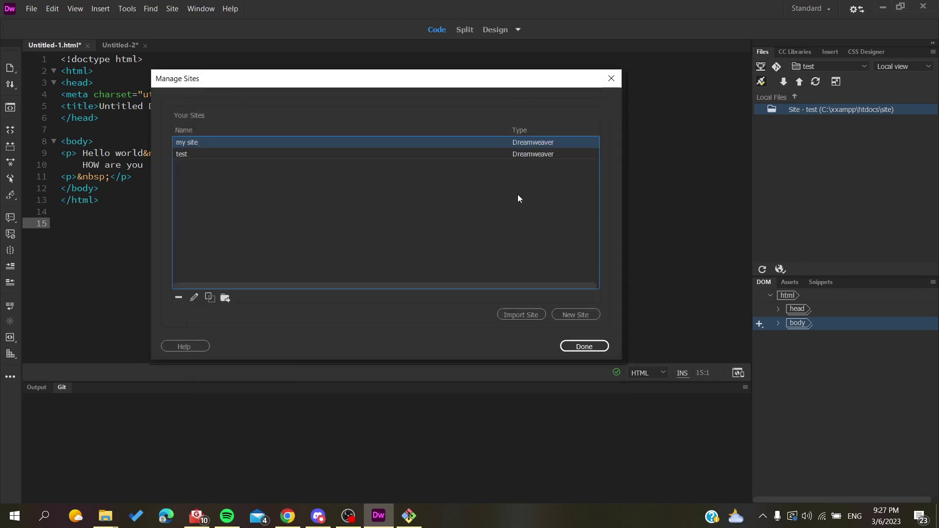
{"action": "left_click", "coordinate": [584, 346]}
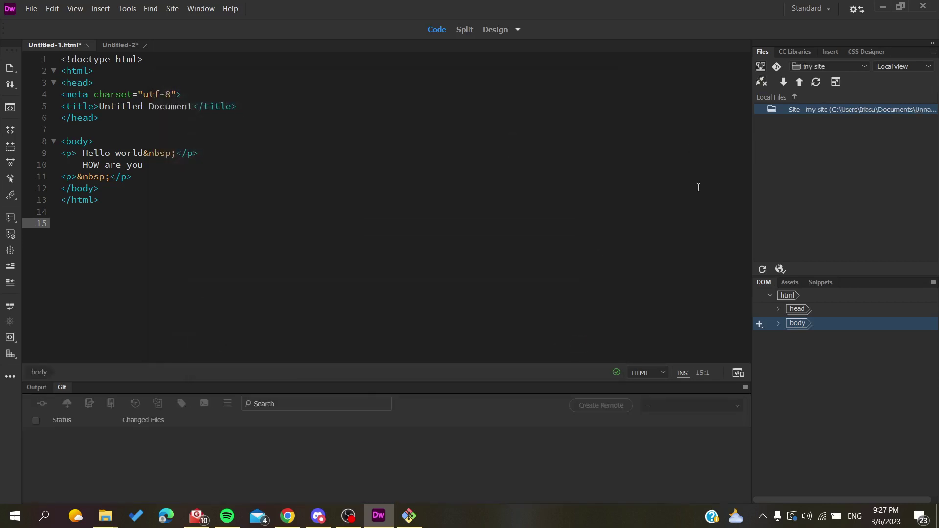